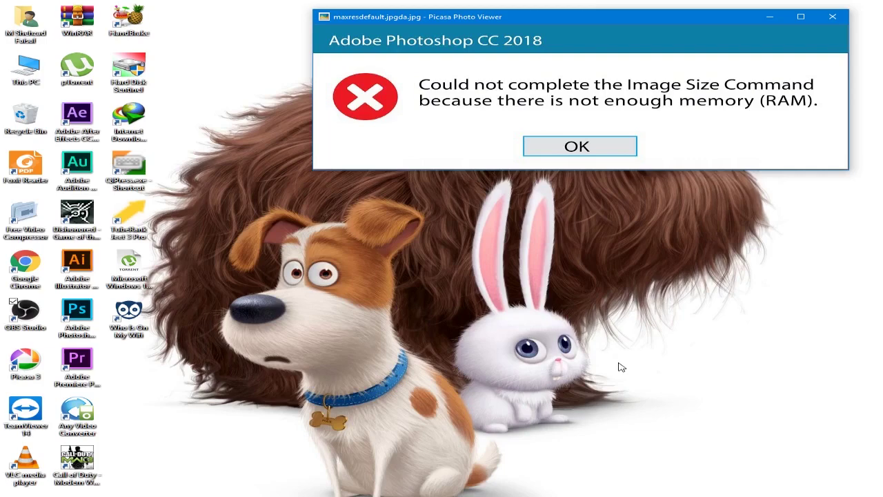
- Drag the Picasa Photo Viewer window with the out-of-memory error screenshot slightly down and right
mouse_move(595, 22)
mouse_down()
mouse_move(581, 81)
mouse_move(612, 37)
mouse_up()
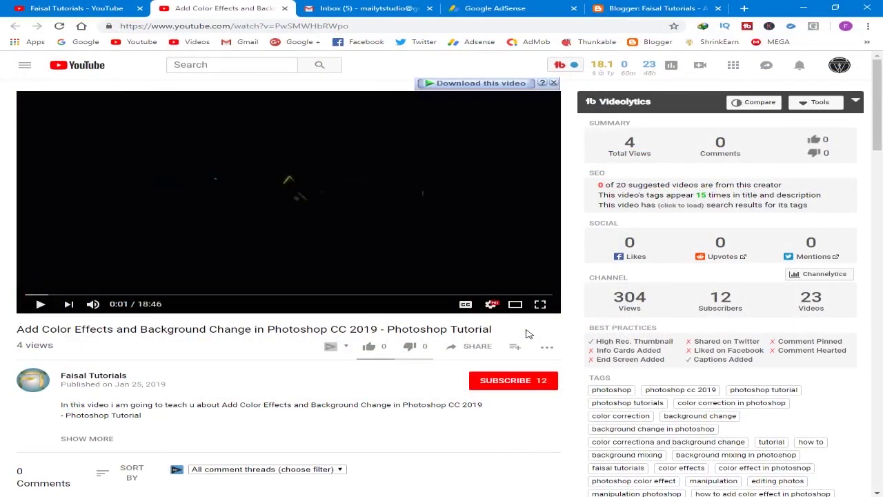
- Like the tutorial video, briefly open and close Share, then subscribe to the channel
click(374, 350)
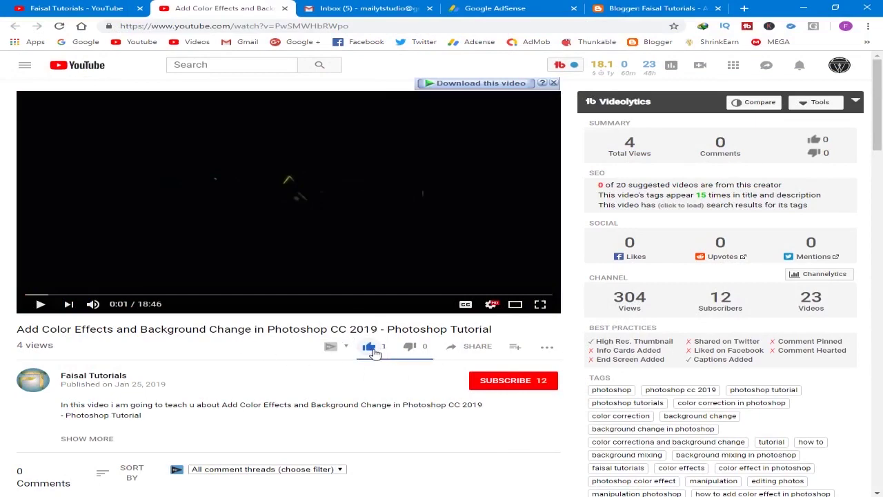
click(466, 354)
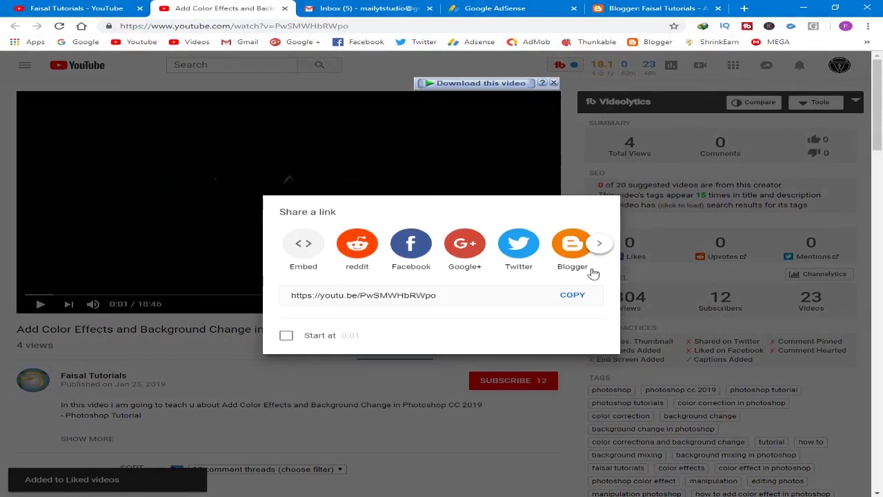
click(409, 391)
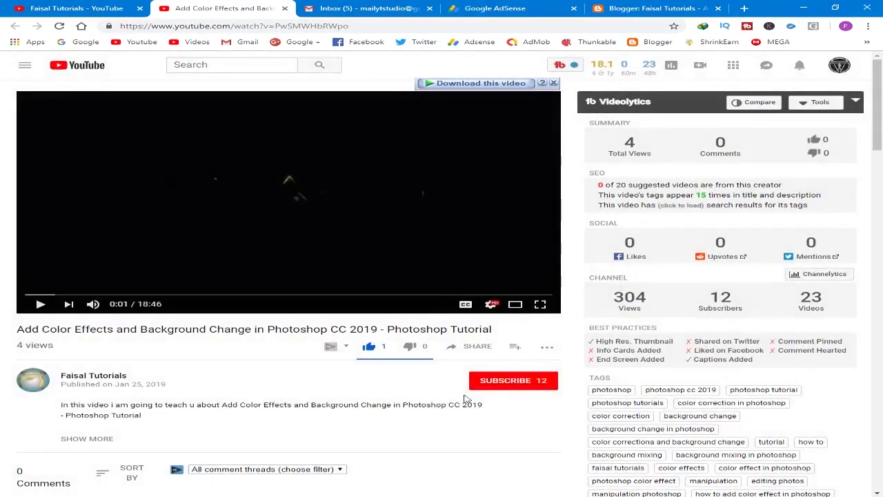
click(511, 387)
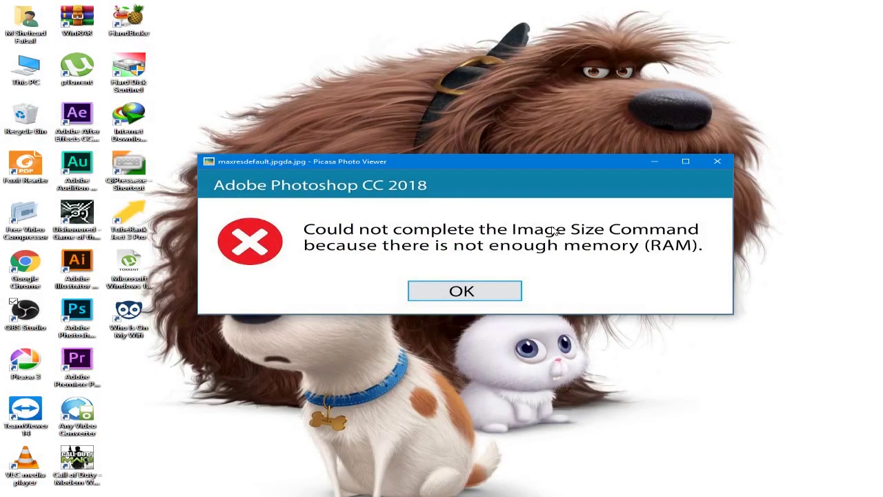
drag(469, 164, 456, 164)
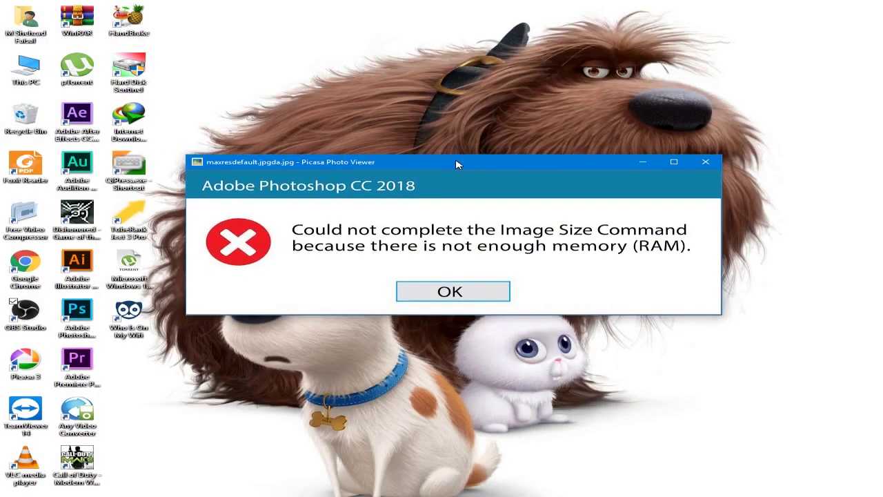
double_click(456, 164)
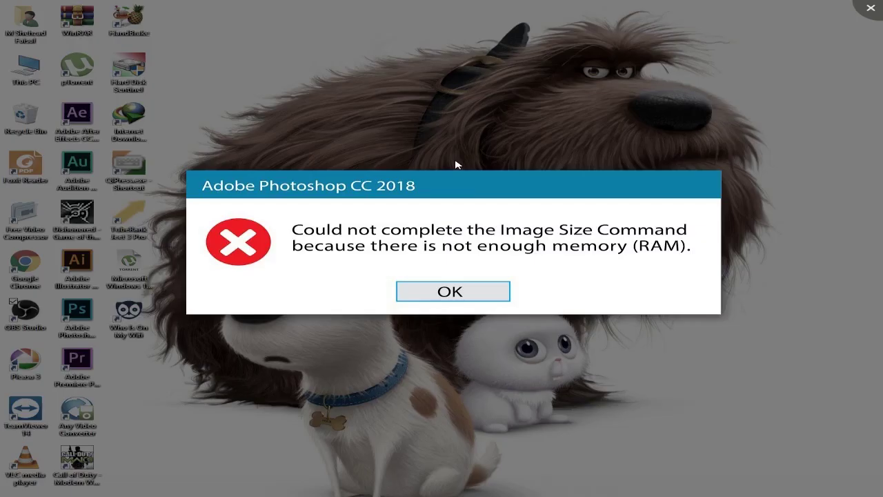
double_click(578, 176)
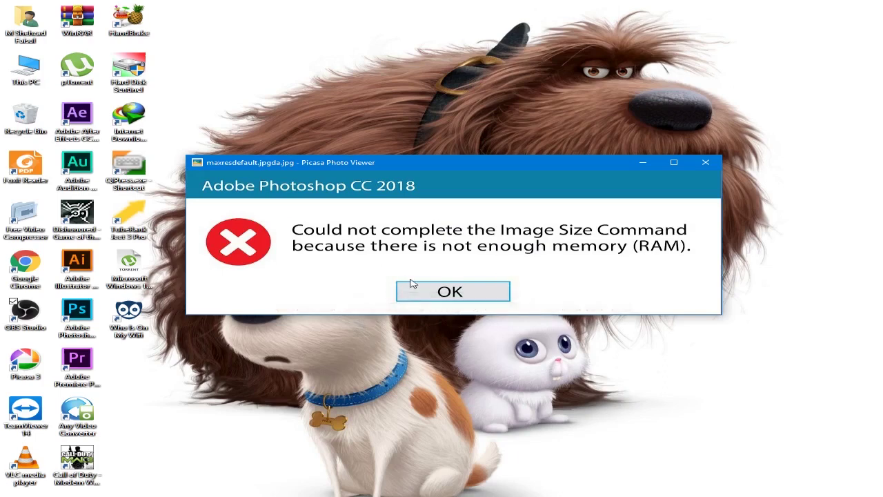
- Nudge the error screenshot window up, launch Photoshop, and close the Selective Tool panel
drag(354, 165, 358, 125)
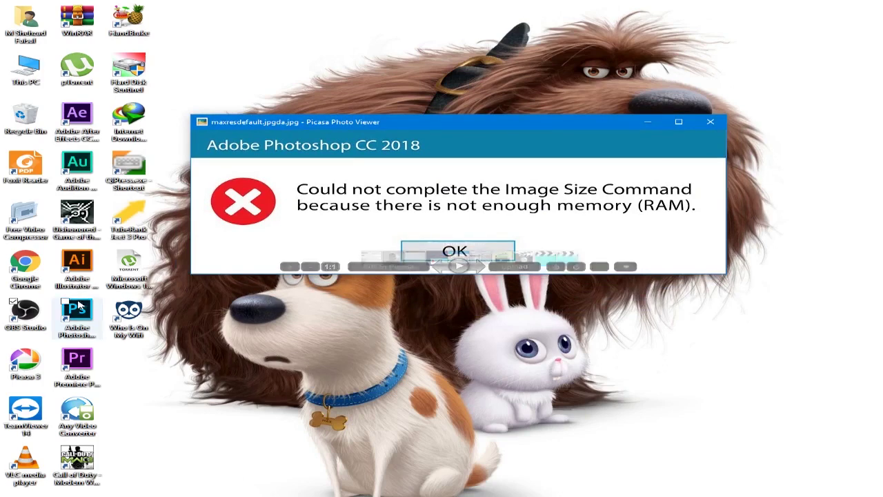
click(372, 397)
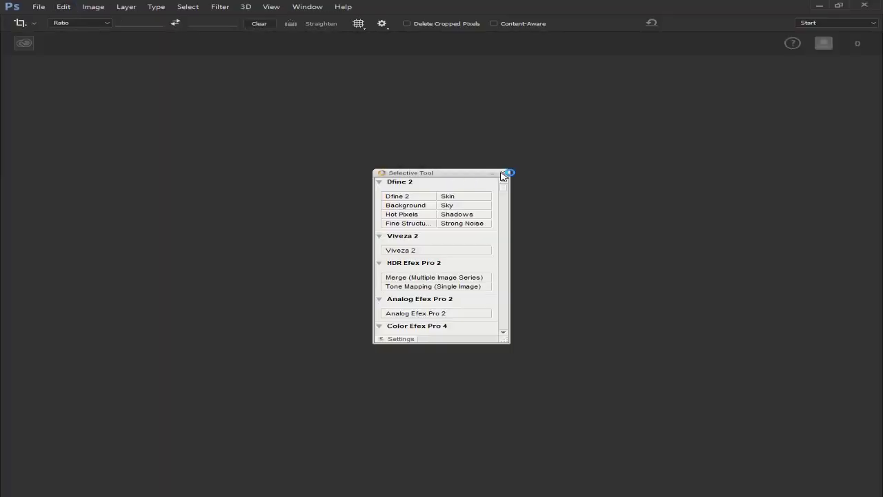
click(505, 176)
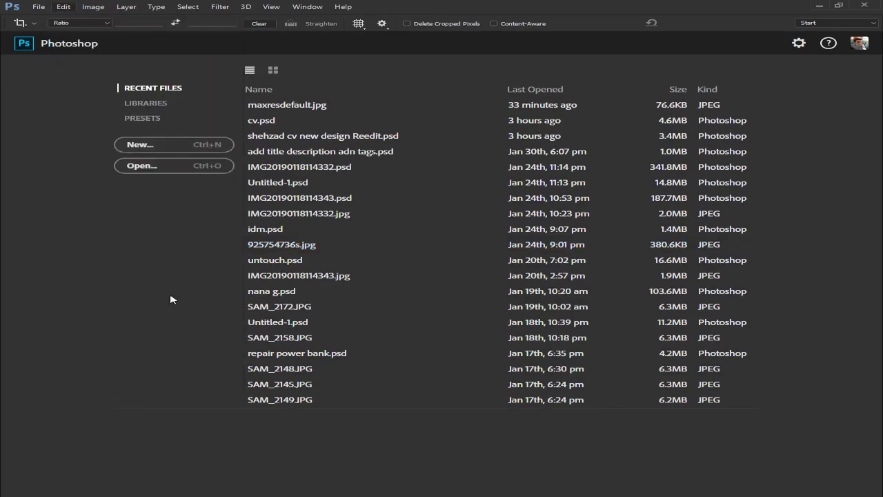
- Open Edit > Preferences > General in Photoshop
click(64, 8)
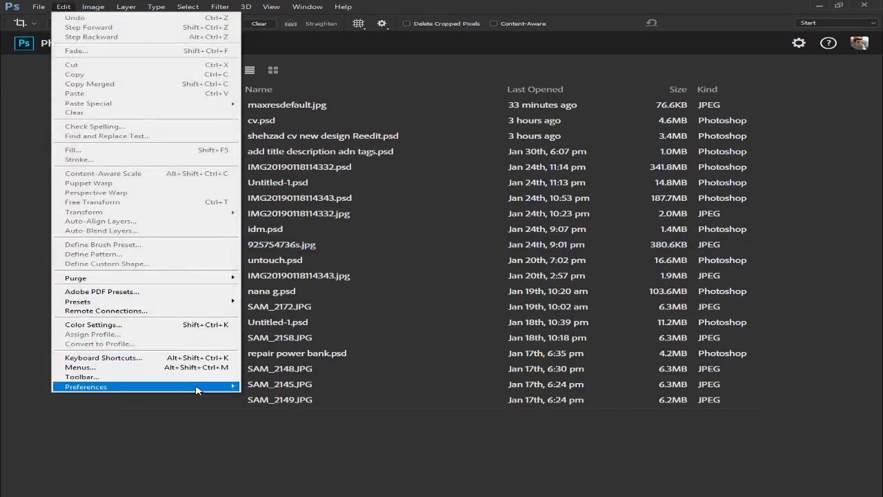
mouse_move(86, 386)
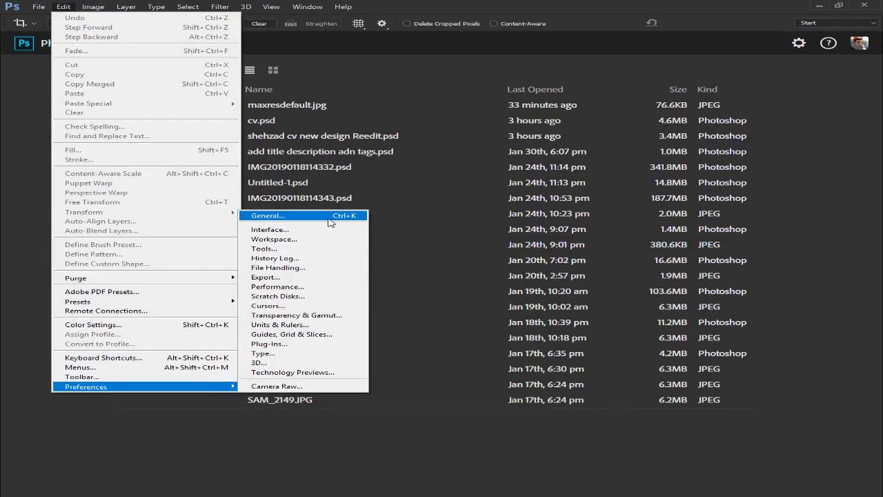
click(311, 219)
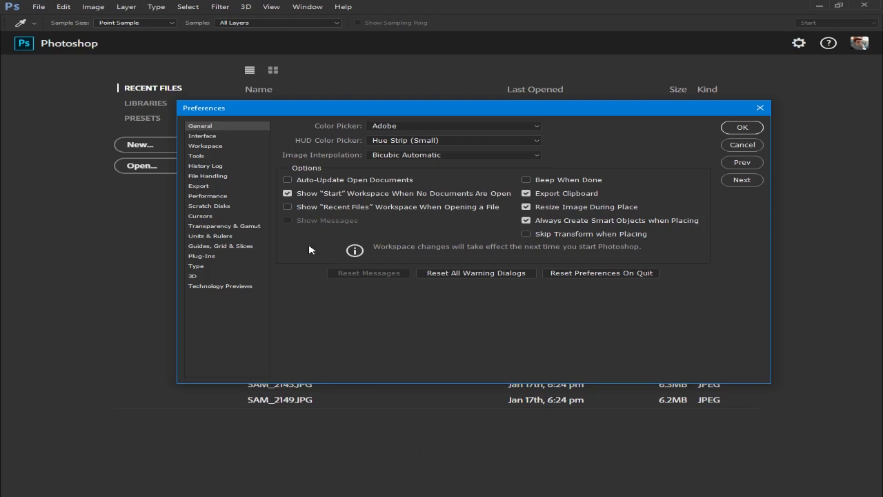
- On the Performance page, set Let Photoshop Use to 2573 MB (80% of RAM)
click(208, 196)
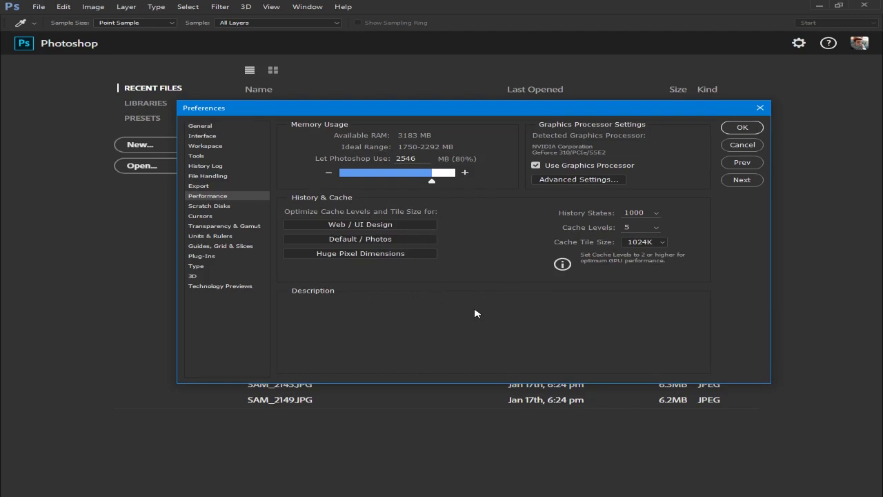
mouse_move(398, 173)
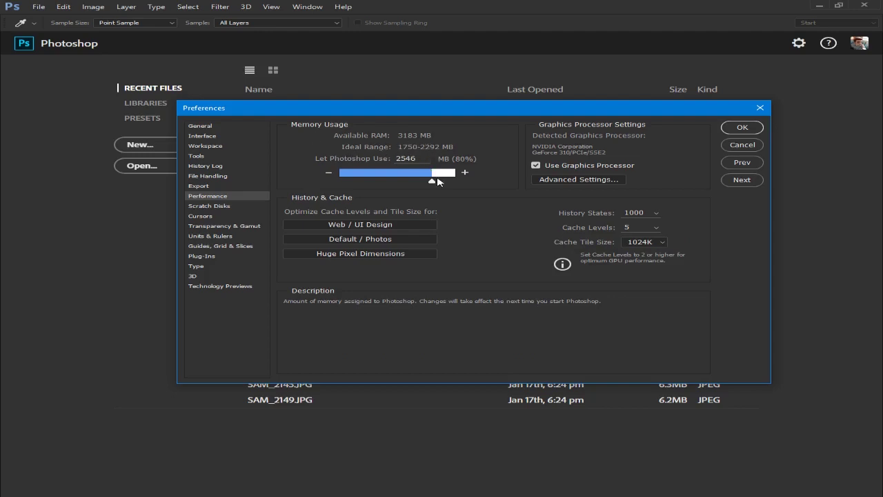
mouse_move(433, 181)
mouse_down()
mouse_move(292, 177)
mouse_move(460, 181)
mouse_move(433, 182)
mouse_up()
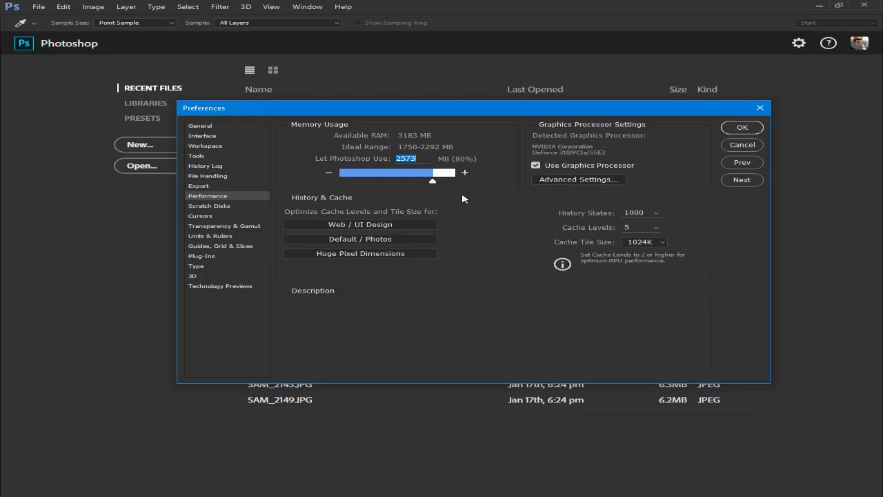
click(742, 128)
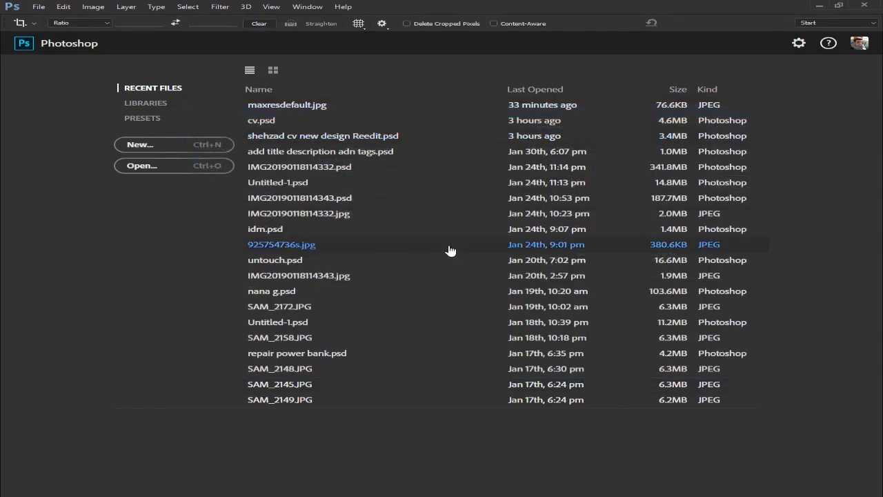